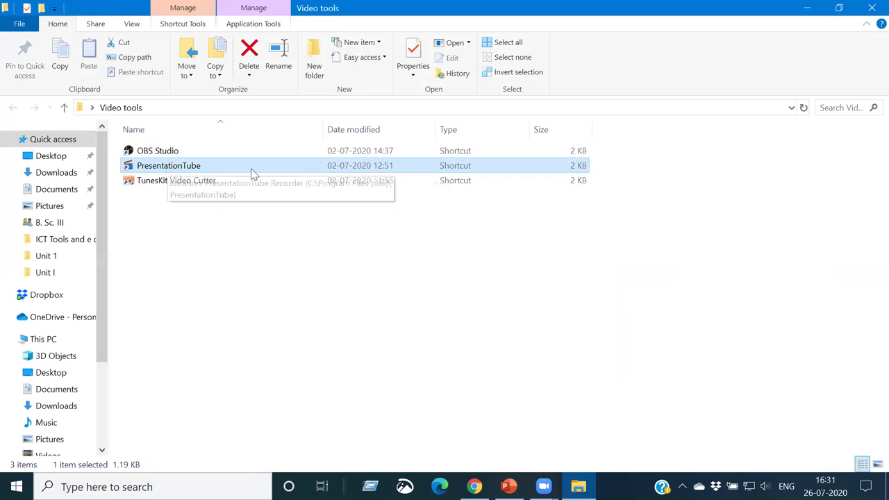
Launch PresentationTube from the Video tools folder and turn on the camera, keeping the Online Player Size (748x420) resolution.
double_click(185, 170)
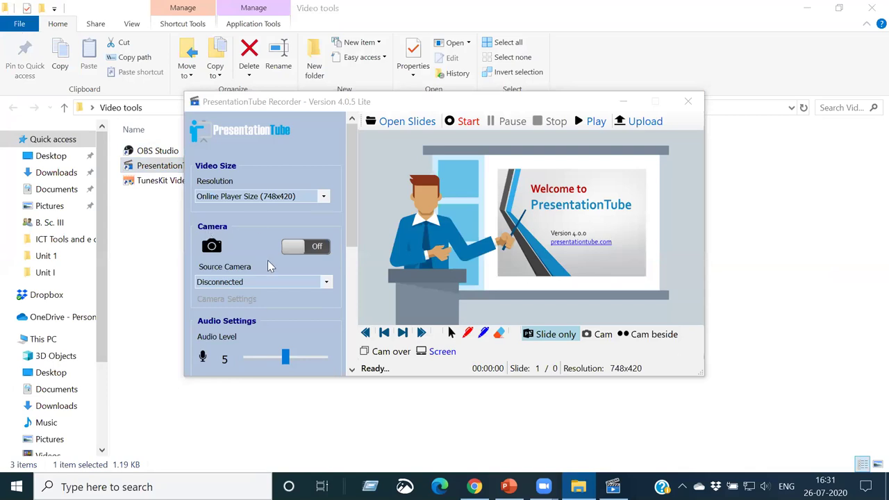
click(324, 197)
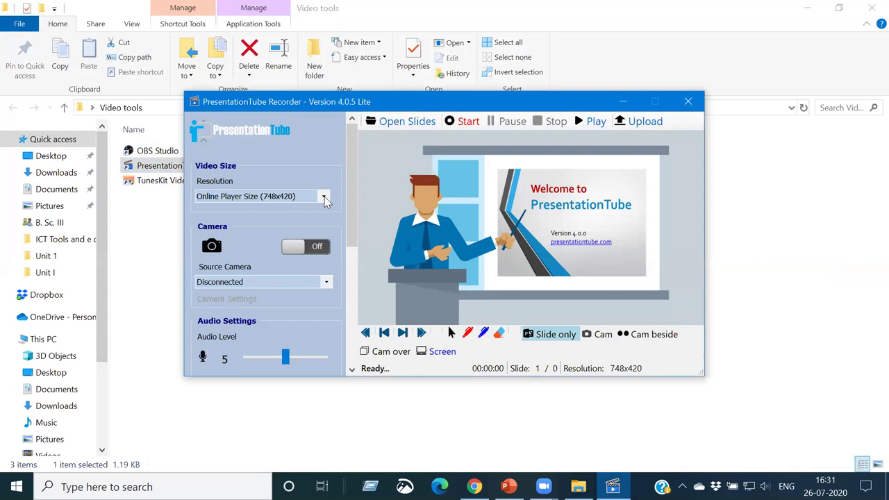
click(324, 197)
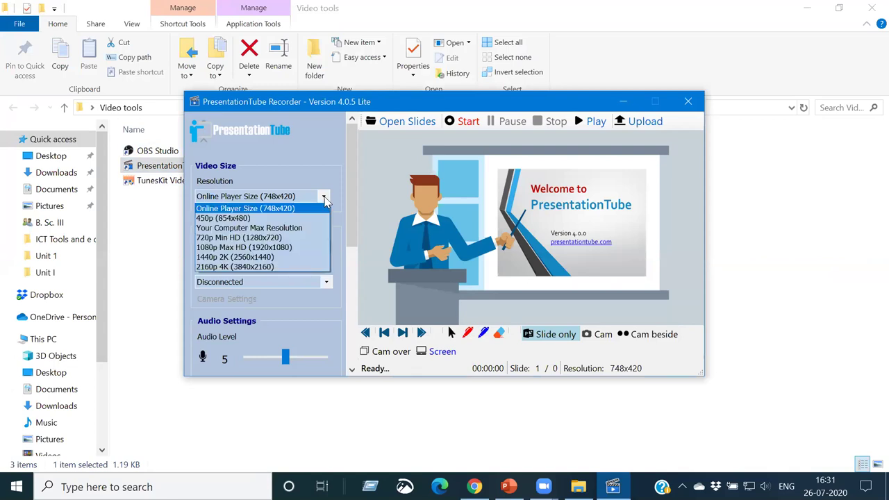
click(324, 198)
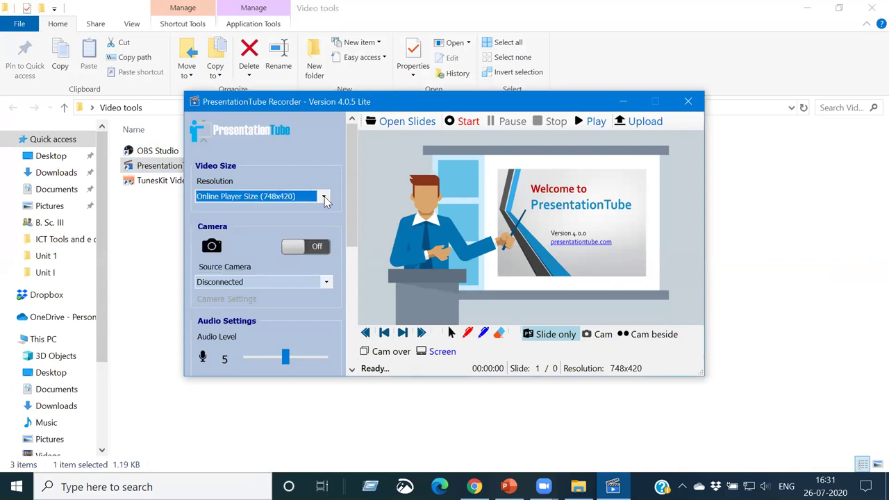
click(292, 248)
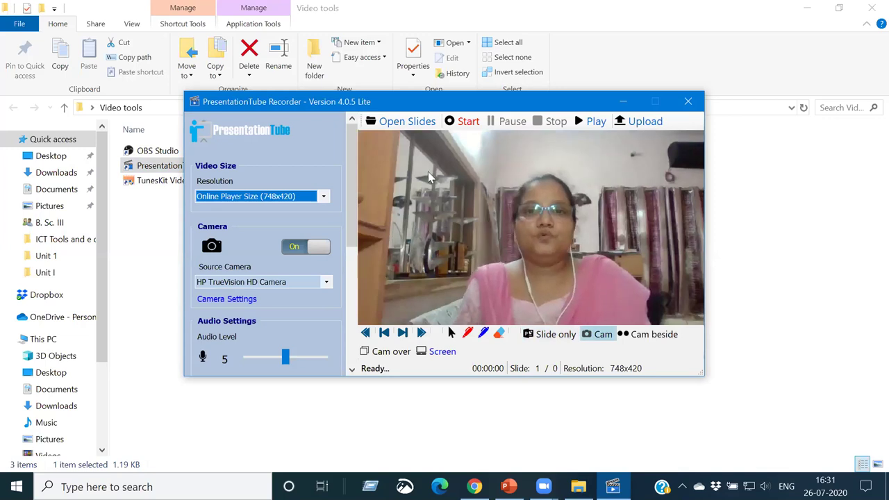
Load the Unit I-Wuchereria PowerPoint presentation and set the recording layout to Cam beside.
click(407, 130)
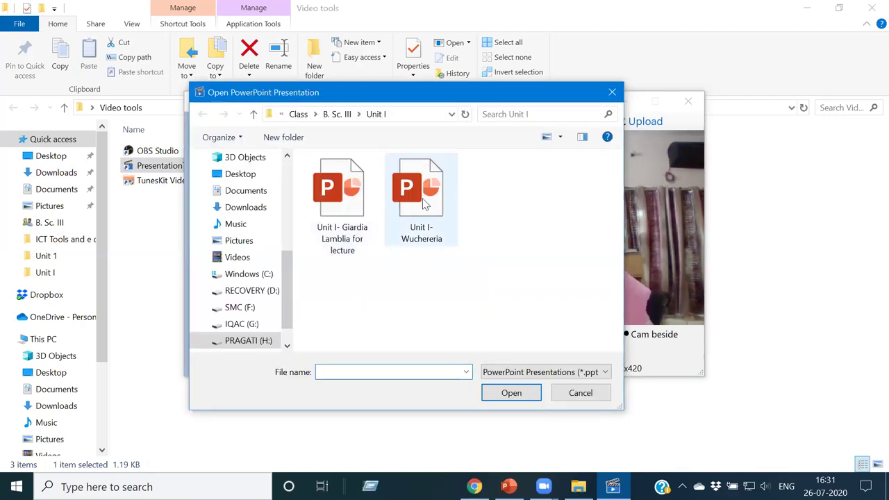
click(421, 201)
click(515, 393)
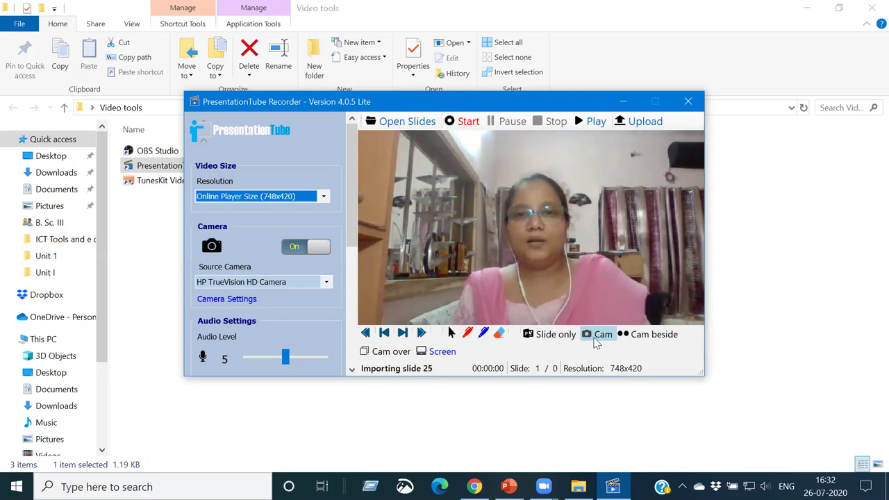
click(646, 335)
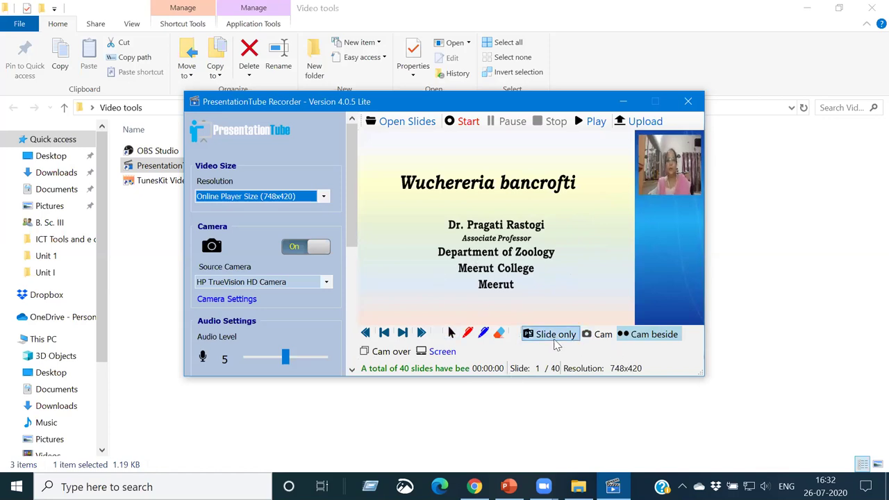
Record the title slide with one pause and resume, and stop the recording without saving the ASF video.
click(464, 123)
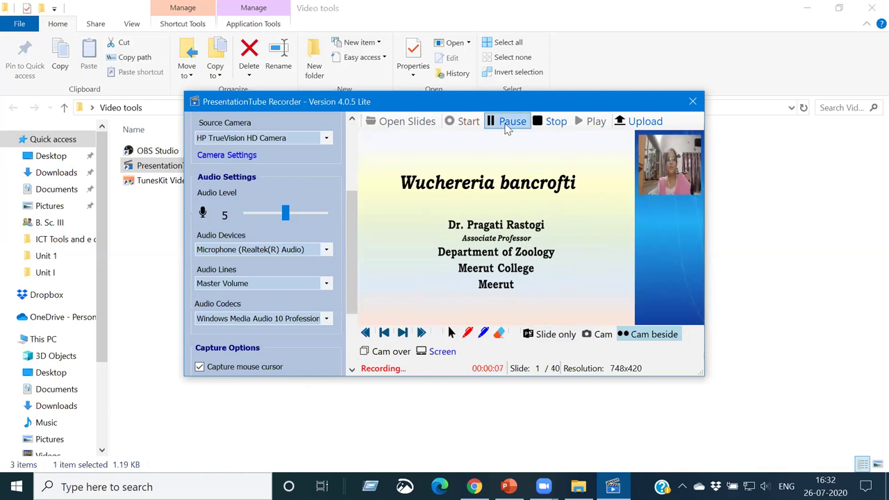
click(508, 123)
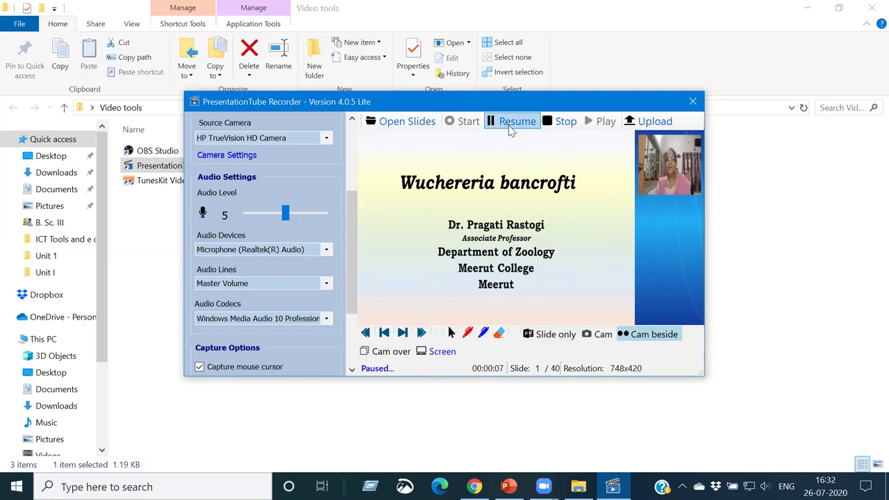
click(508, 127)
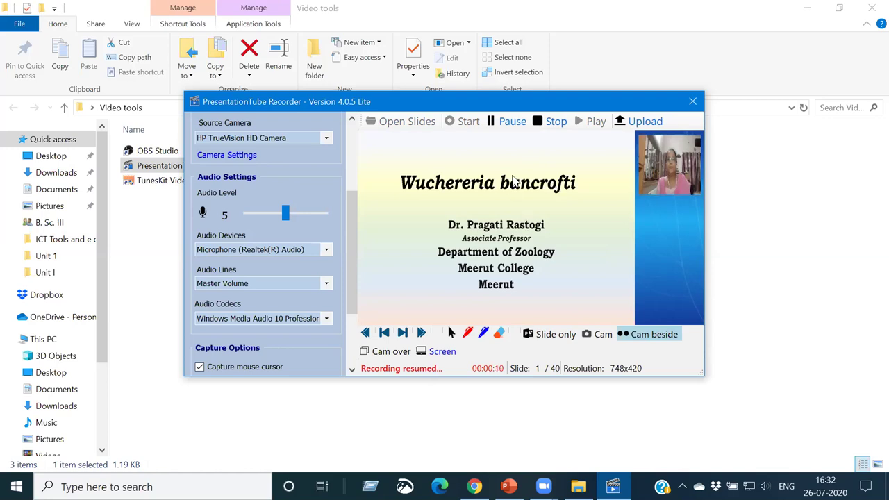
click(556, 122)
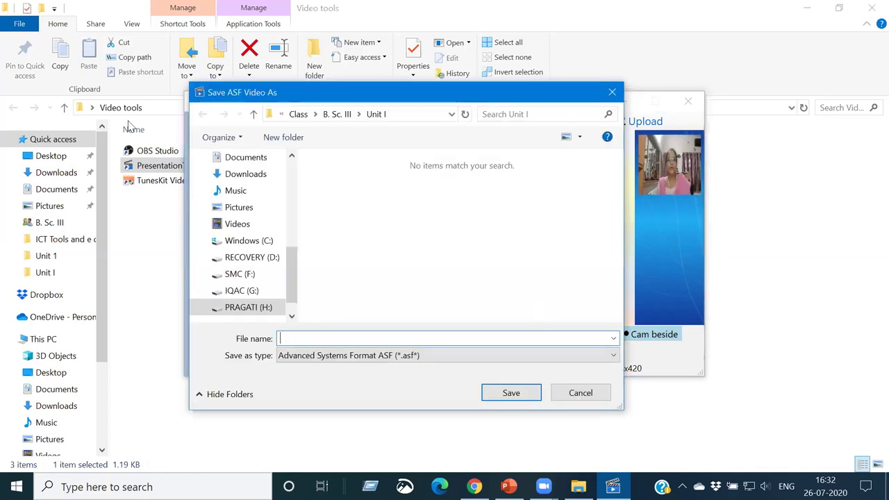
click(571, 393)
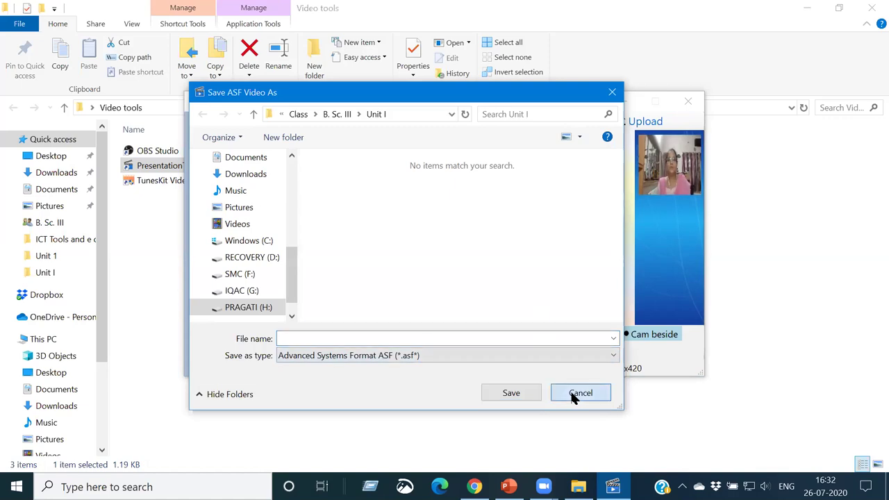
click(688, 102)
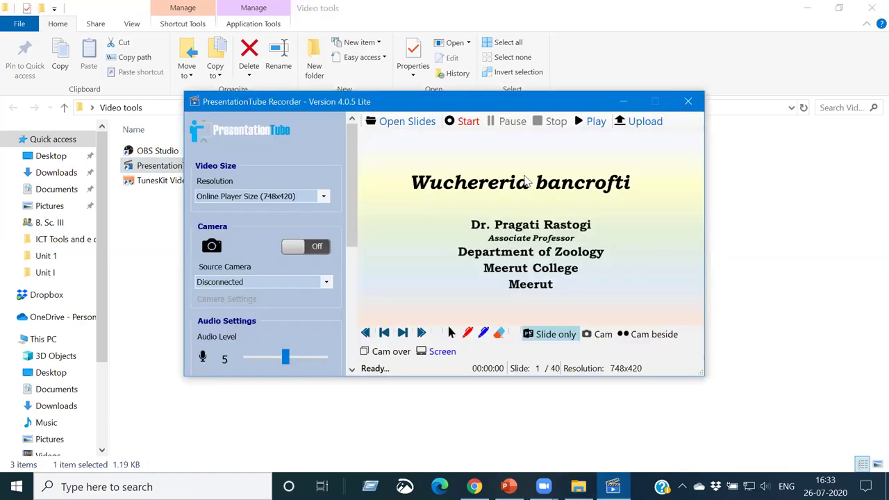
View the dialog for playing a saved video, cancel it, and close PresentationTube Recorder.
click(591, 121)
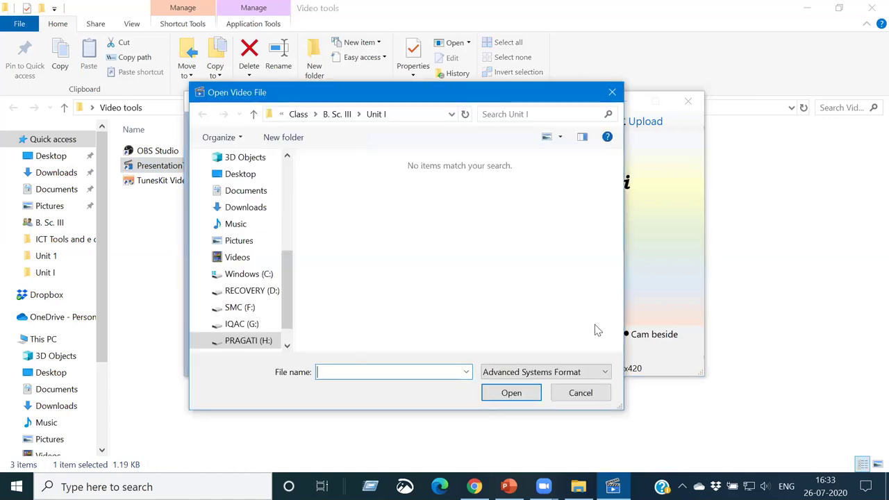
click(581, 393)
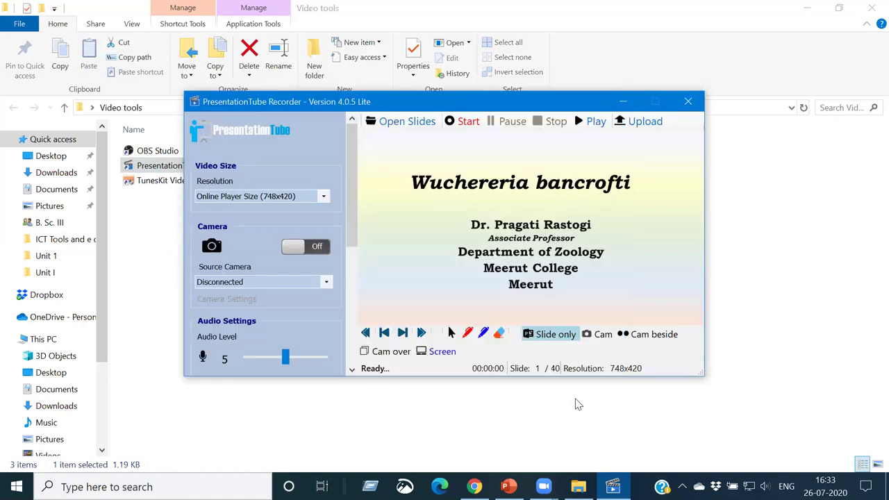
click(688, 103)
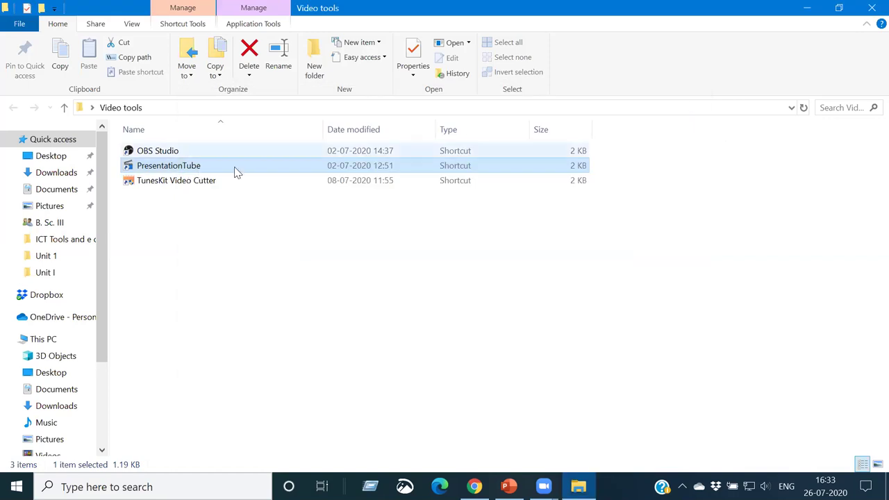
Launch OBS Studio from the Video tools folder and detach the Scenes dock into a floating window.
double_click(172, 151)
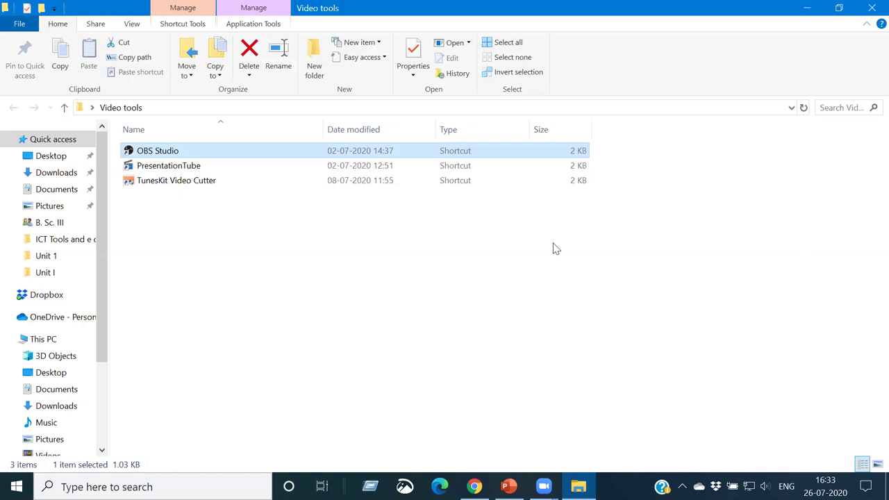
key(Return)
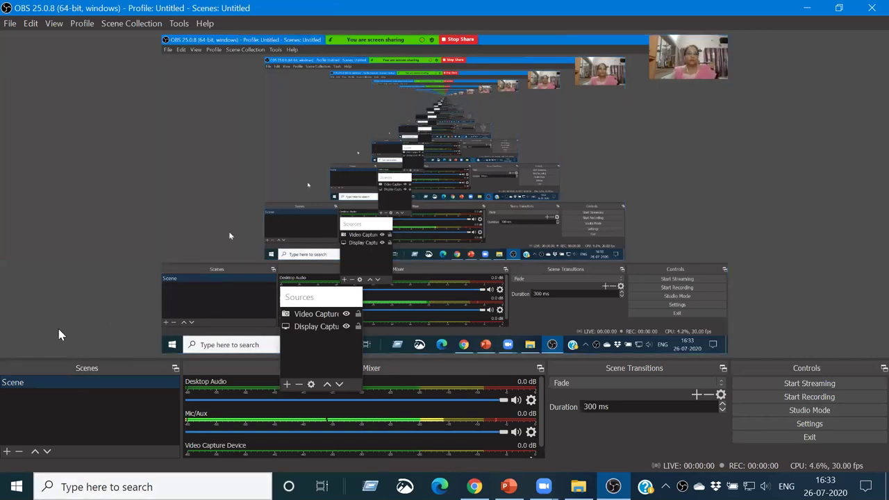
click(300, 386)
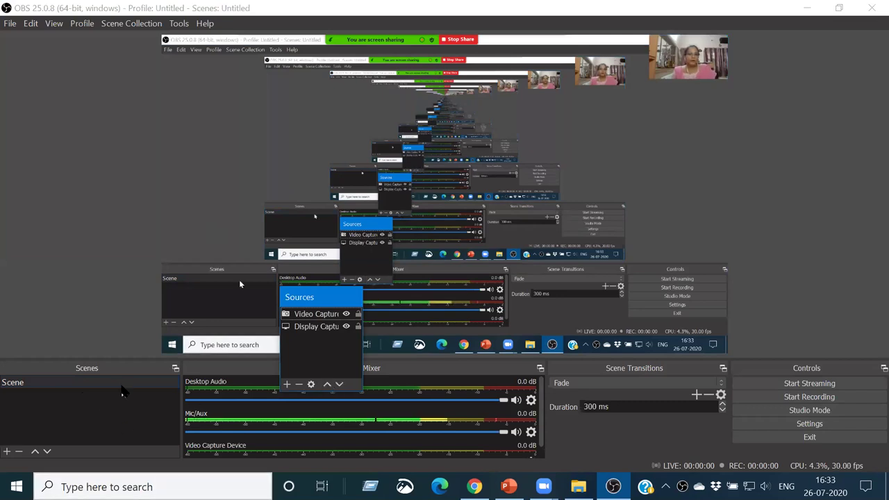
click(175, 369)
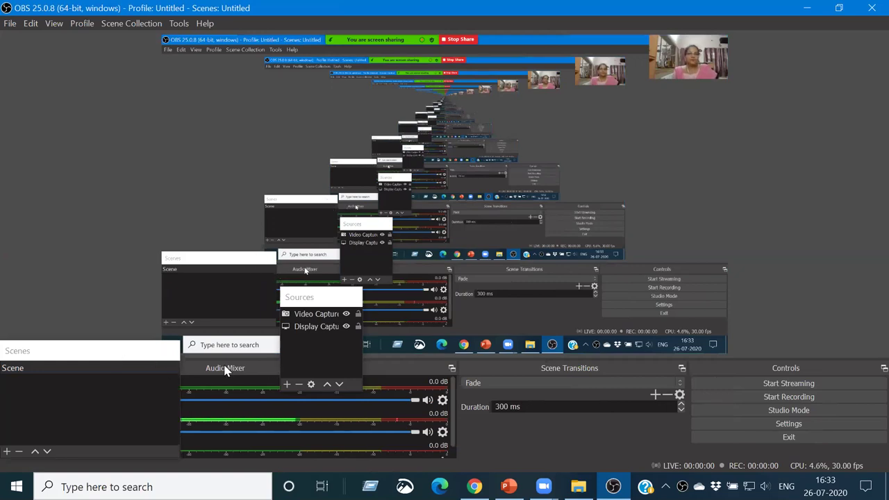
View the list of source types that can be added to the scene, without adding one.
click(287, 385)
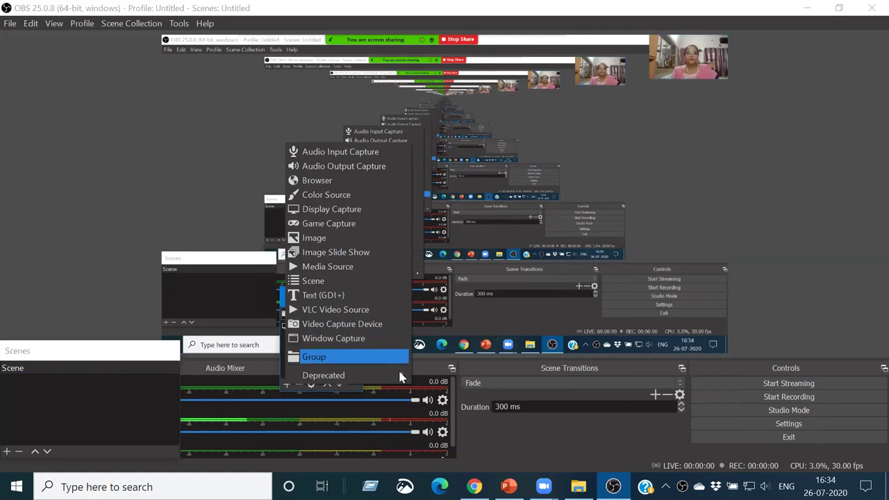
click(489, 437)
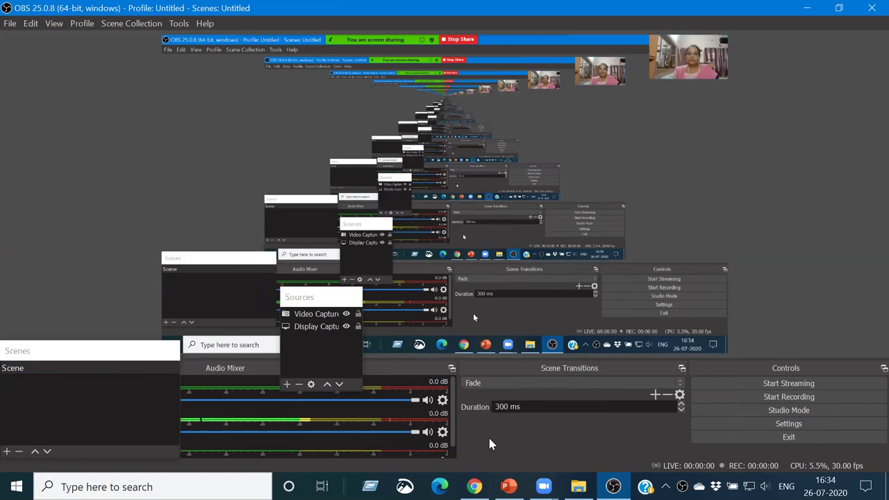
Detach the Controls dock into a floating window and turn on Studio Mode.
double_click(871, 369)
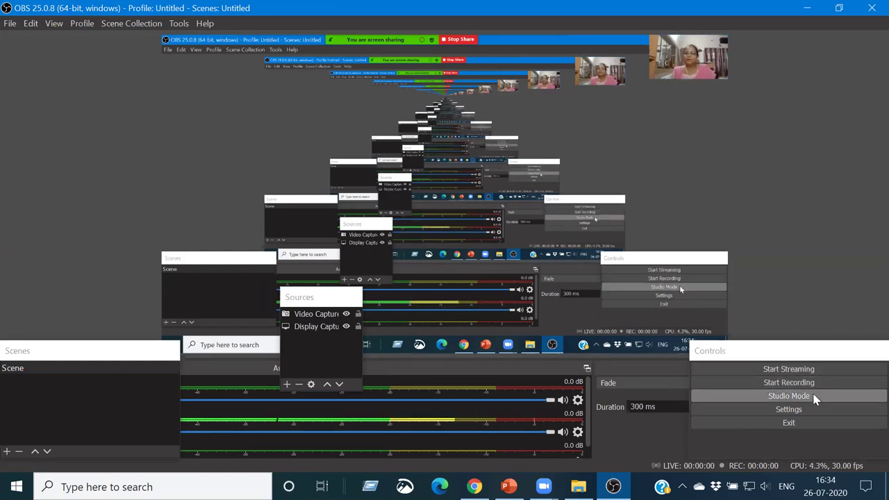
click(812, 392)
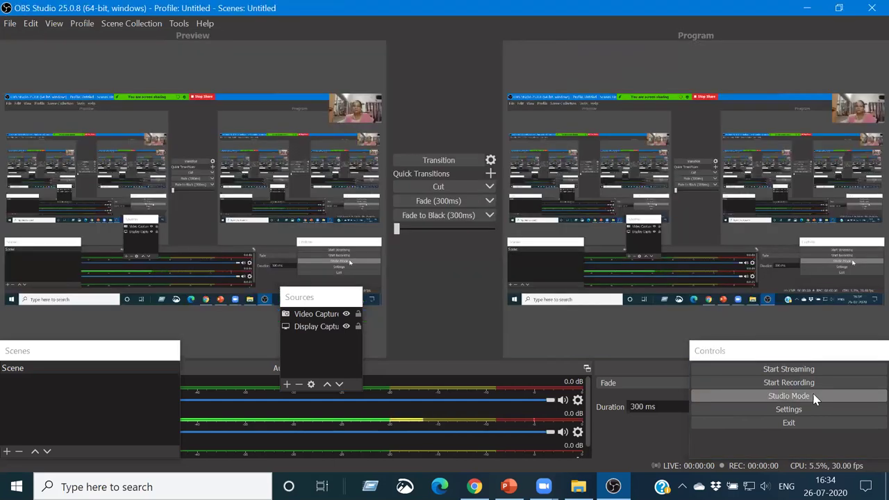
Look over the General settings without changing them, and start recording the screen.
click(791, 424)
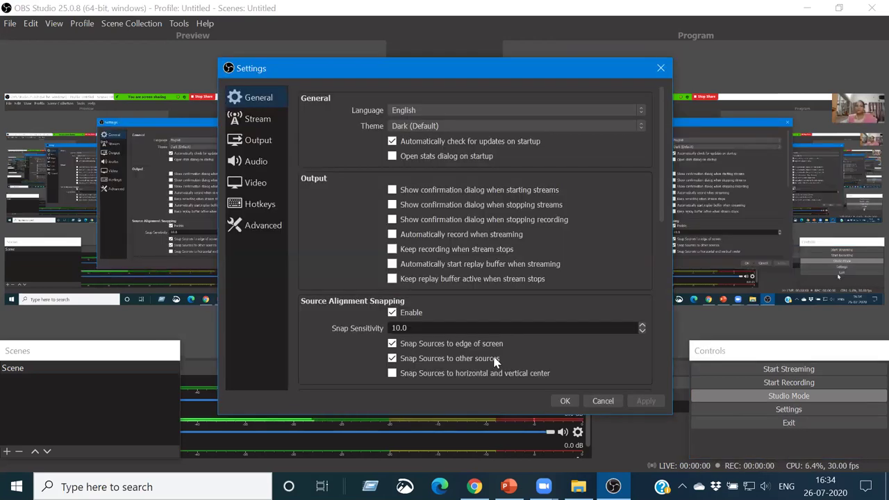
click(603, 402)
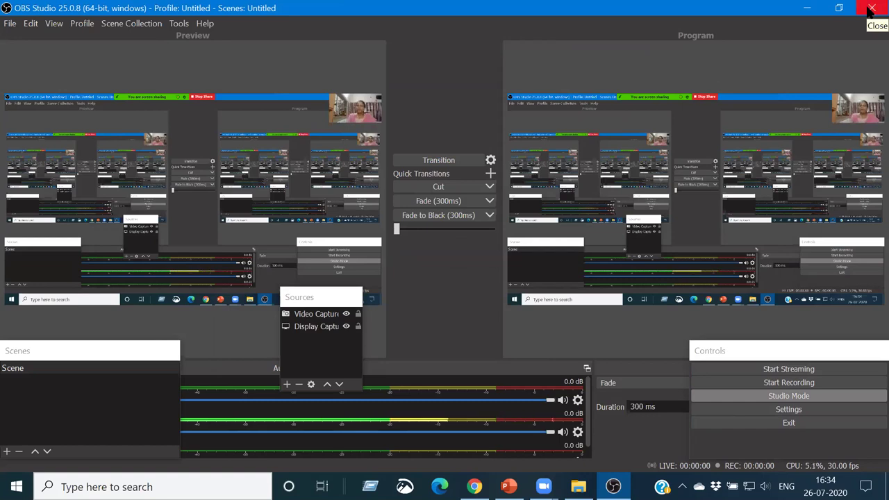
click(809, 382)
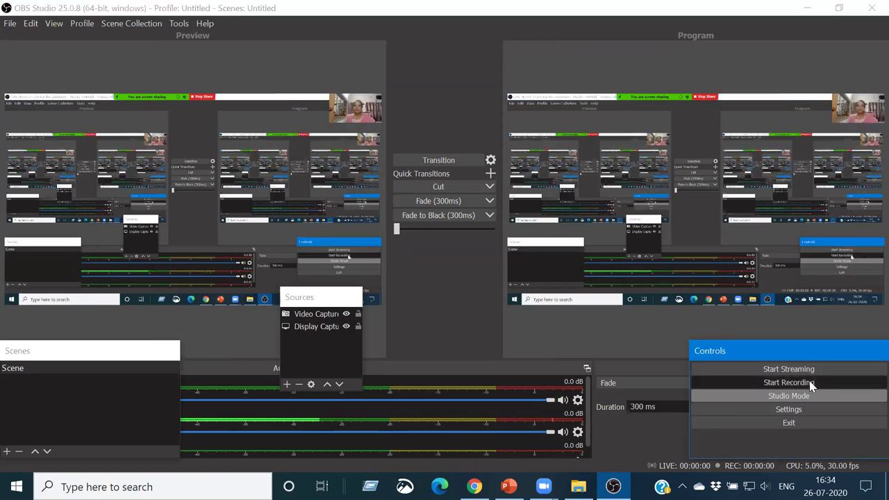
click(754, 384)
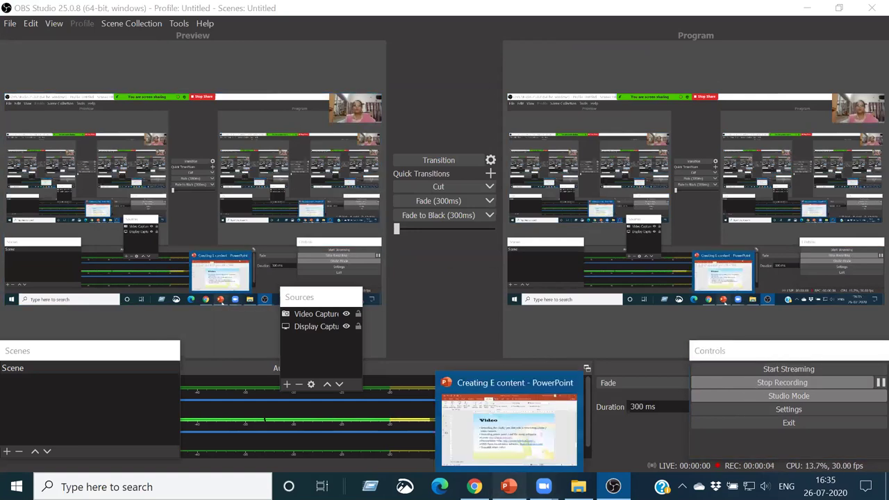
Exit OBS Studio while the recording is running, confirming its shutdown, and close the Video tools folder.
drag(508, 487, 542, 472)
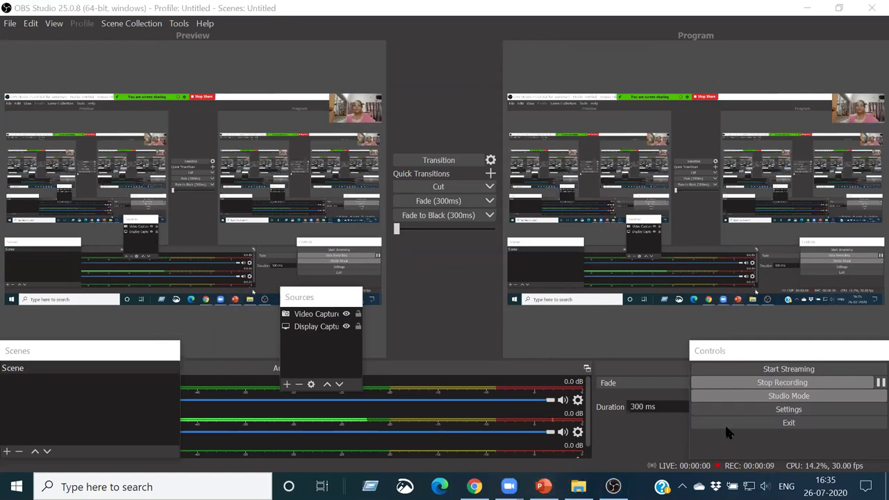
click(871, 10)
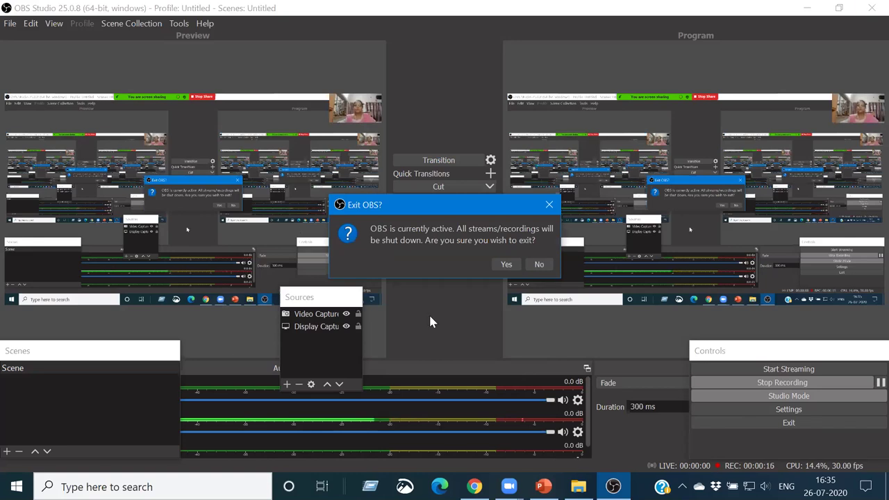
click(506, 265)
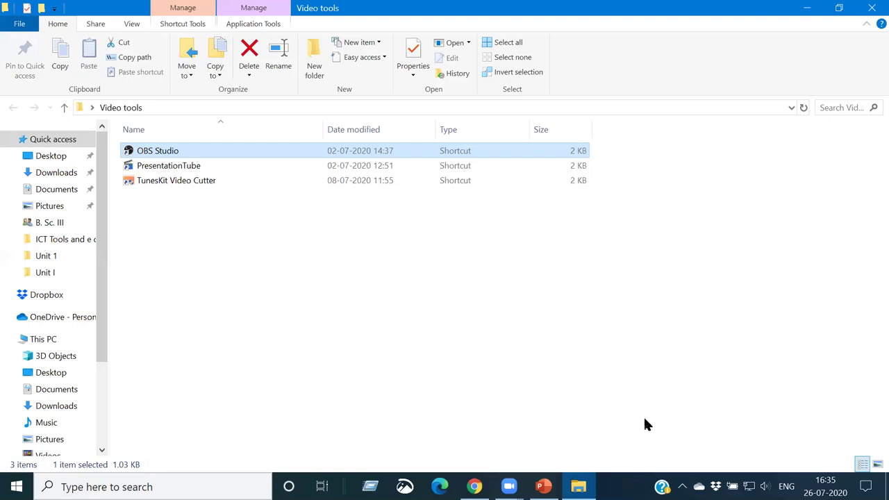
click(869, 10)
click(870, 10)
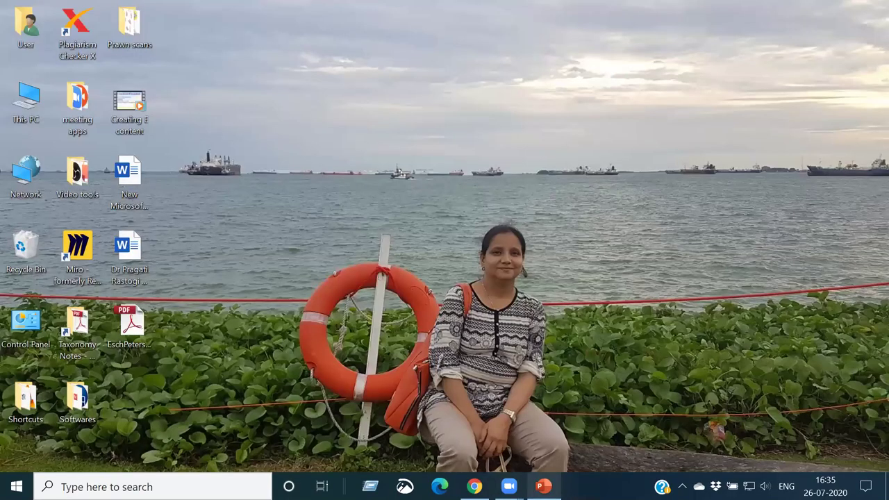
Switch to the Creating E content presentation in PowerPoint to view the Video slide, and minimize it.
click(543, 486)
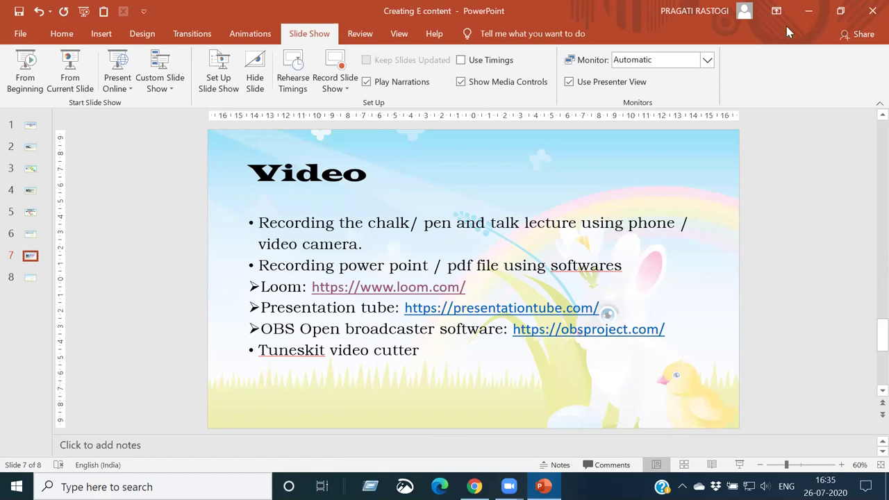
click(806, 16)
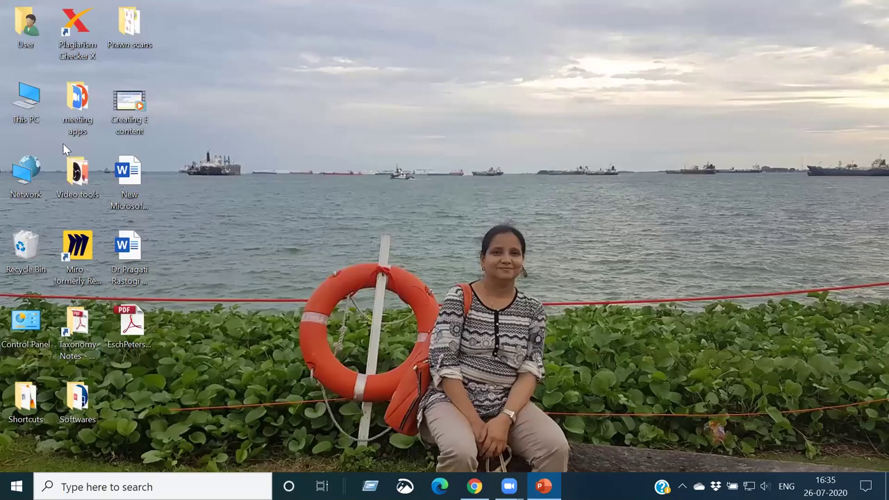
Launch TunesKit Video Cutter from the Video tools folder, and load and play Glycolysis [HD Animation].mp4.
double_click(81, 171)
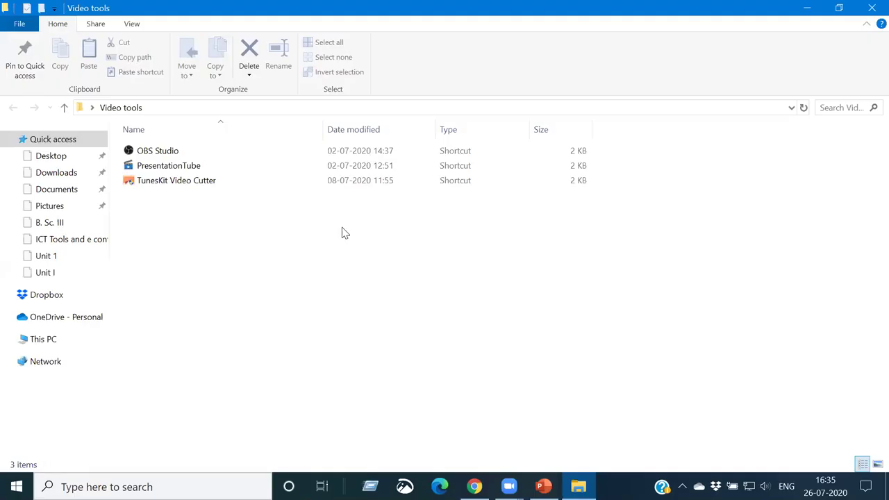
double_click(174, 182)
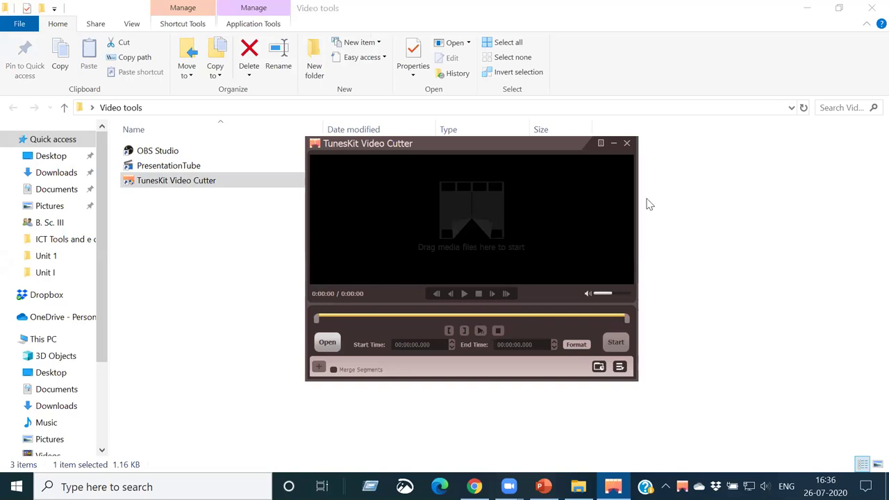
click(329, 348)
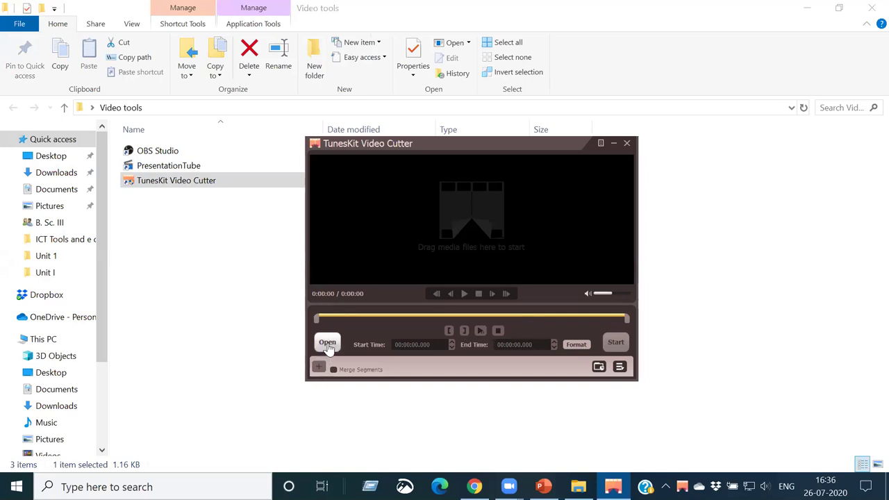
click(329, 347)
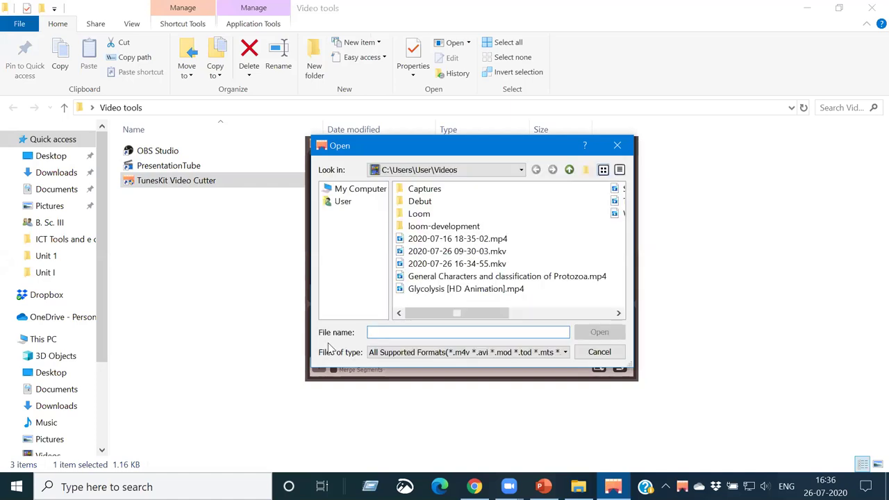
click(437, 292)
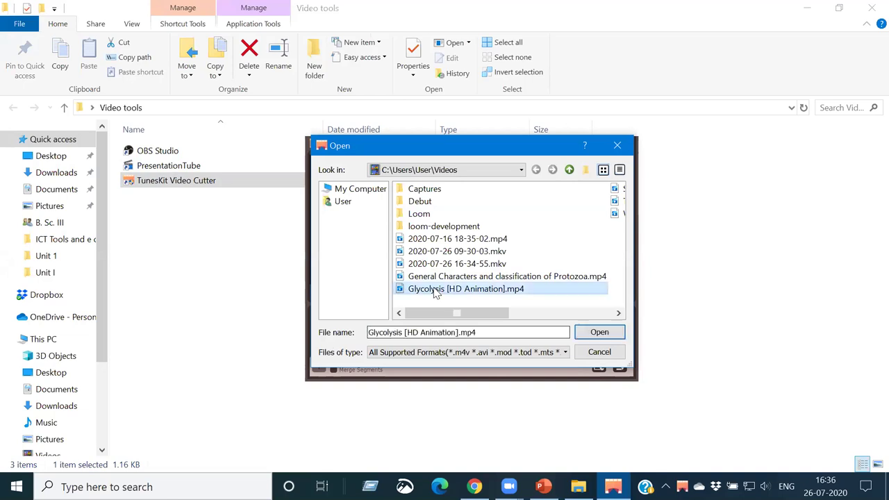
click(599, 335)
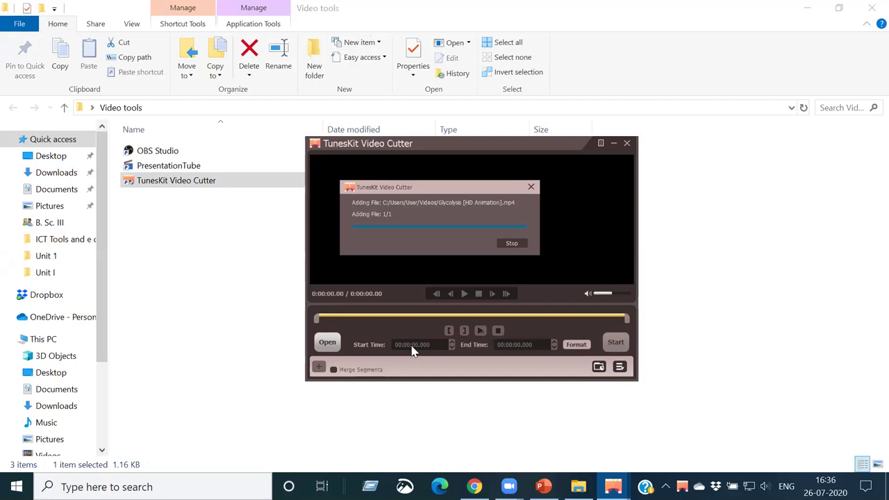
click(465, 293)
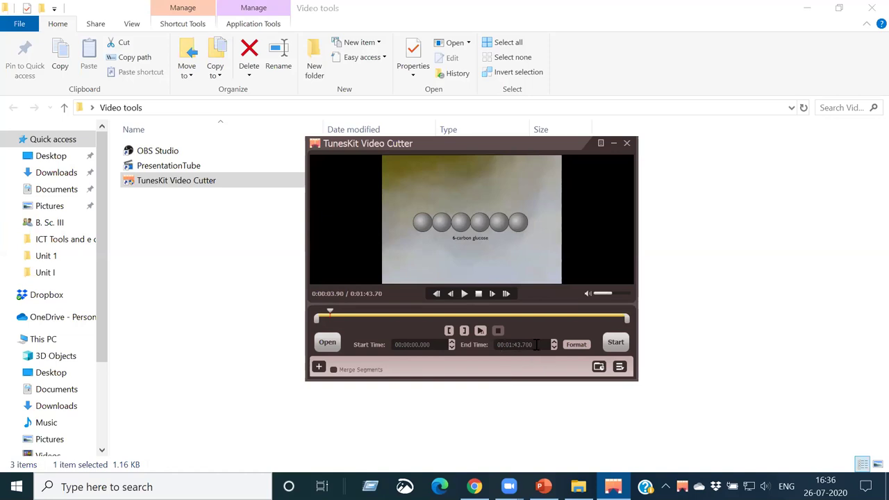
click(412, 342)
click(451, 342)
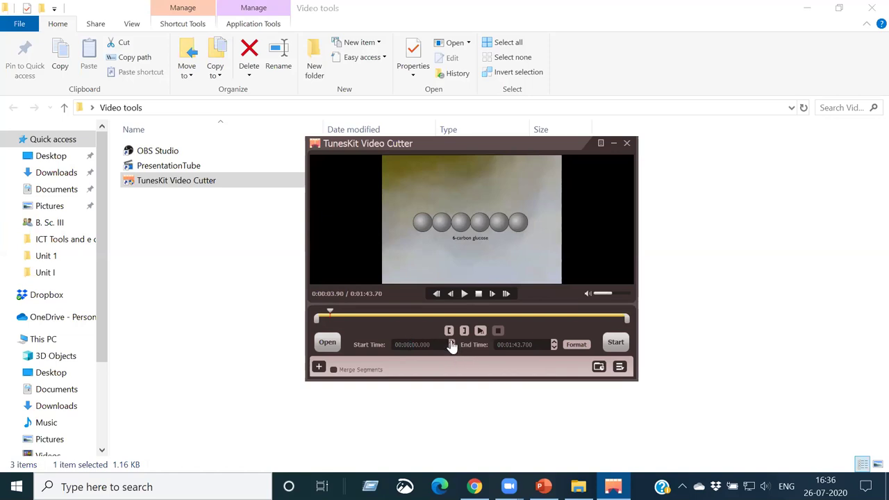
click(412, 344)
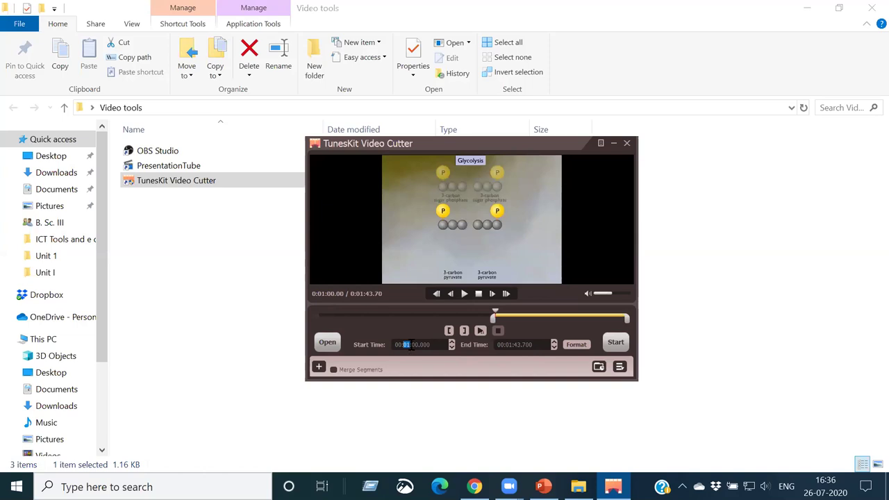
click(407, 346)
click(451, 347)
Set the clip's start time to 00:00:03.000.
click(417, 345)
click(451, 343)
click(451, 343)
click(451, 343)
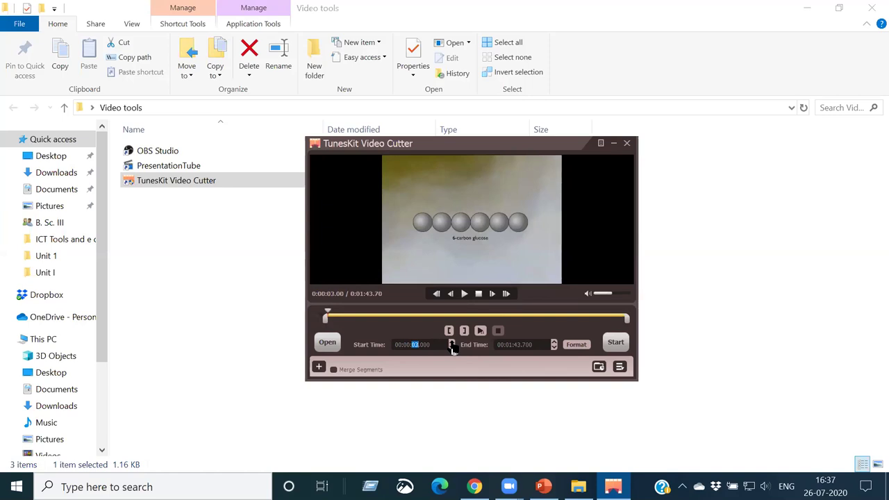
key(Up)
Start cutting the Glycolysis video and close the blank progress window.
click(616, 341)
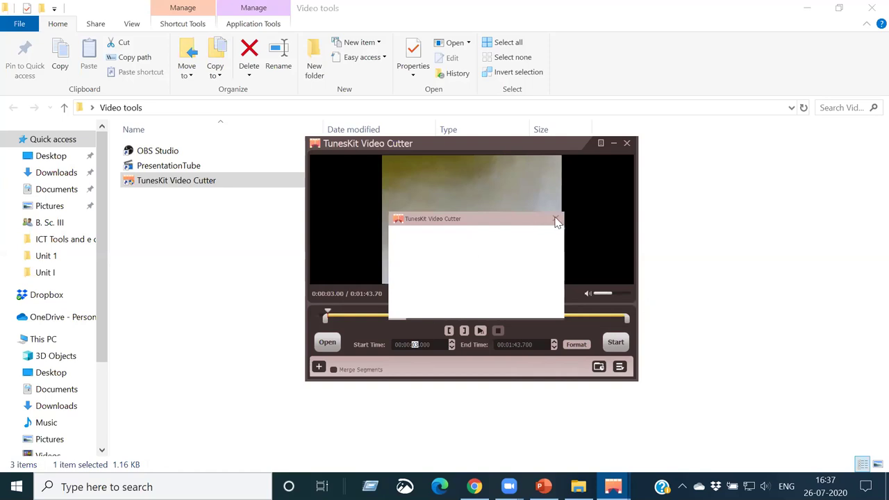
mouse_move(613, 486)
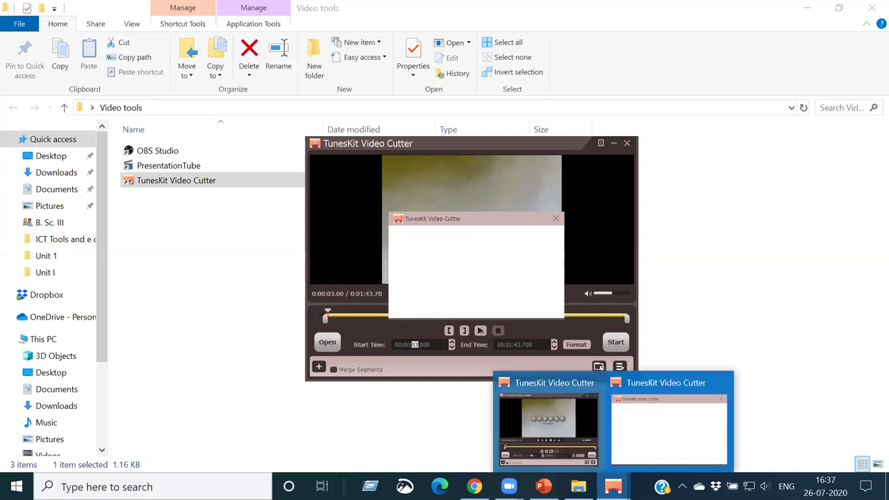
click(722, 384)
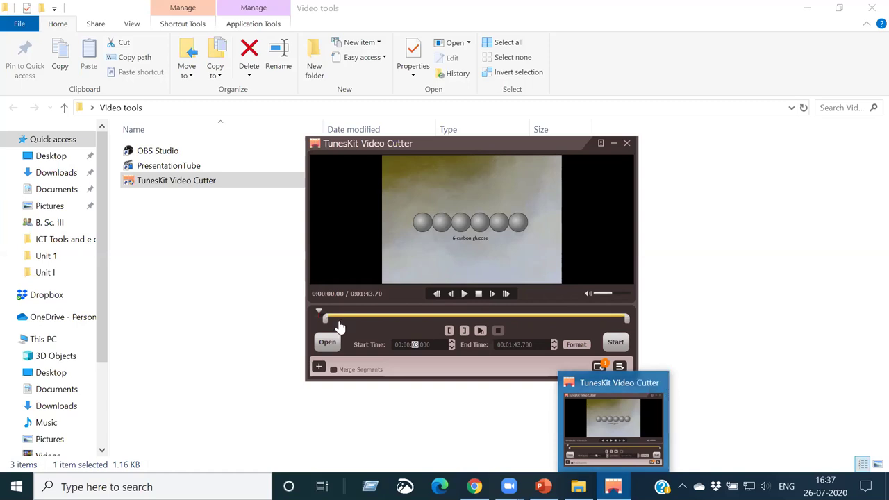
drag(475, 147, 357, 137)
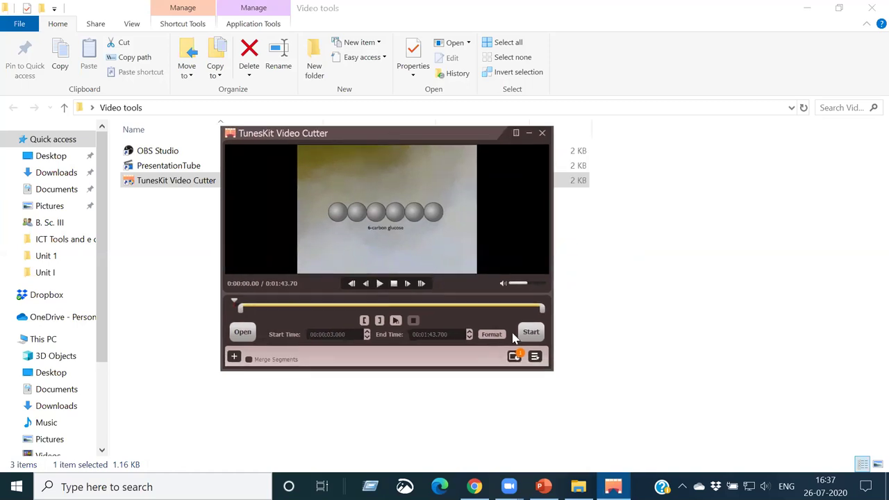
click(515, 356)
click(514, 356)
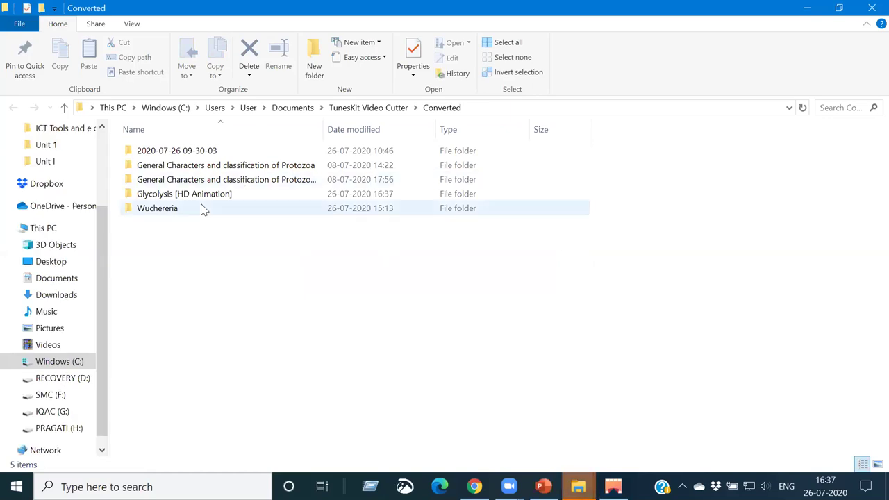
double_click(198, 151)
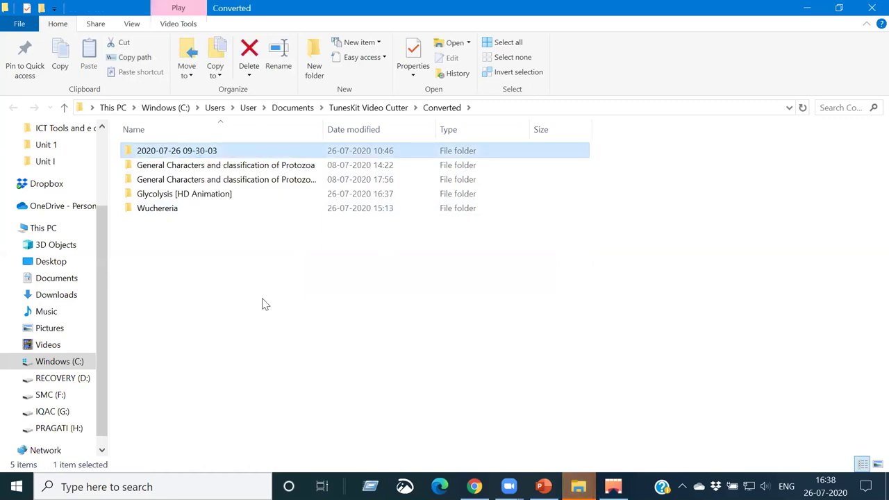
double_click(197, 153)
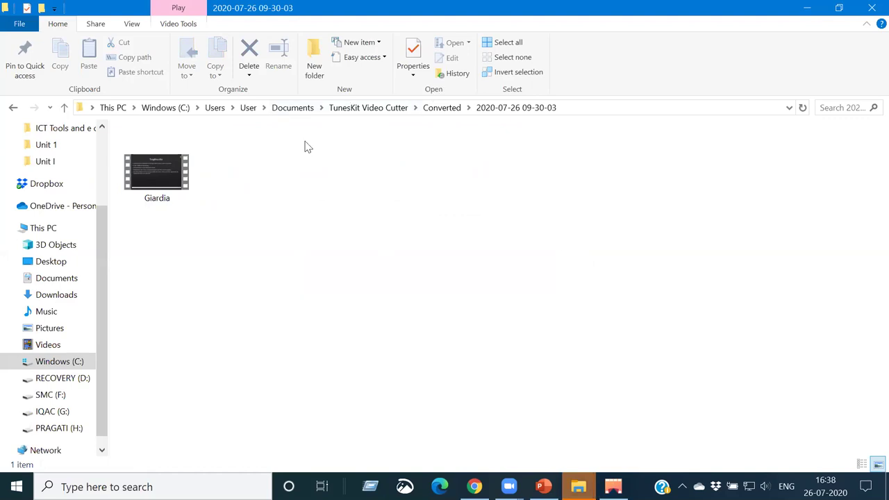
Go to the Glycolysis [HD Animation] folder within Converted and play the cut video Glycolysis [HD Animation]_1.
click(358, 109)
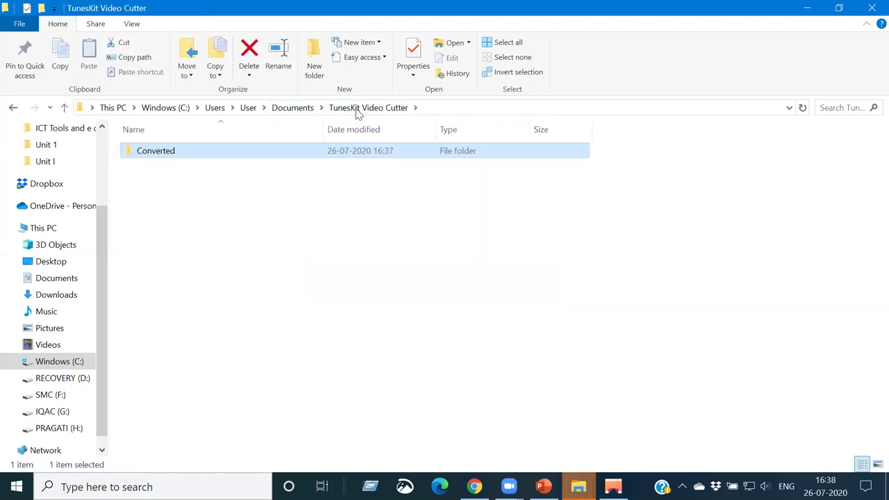
double_click(176, 158)
click(185, 193)
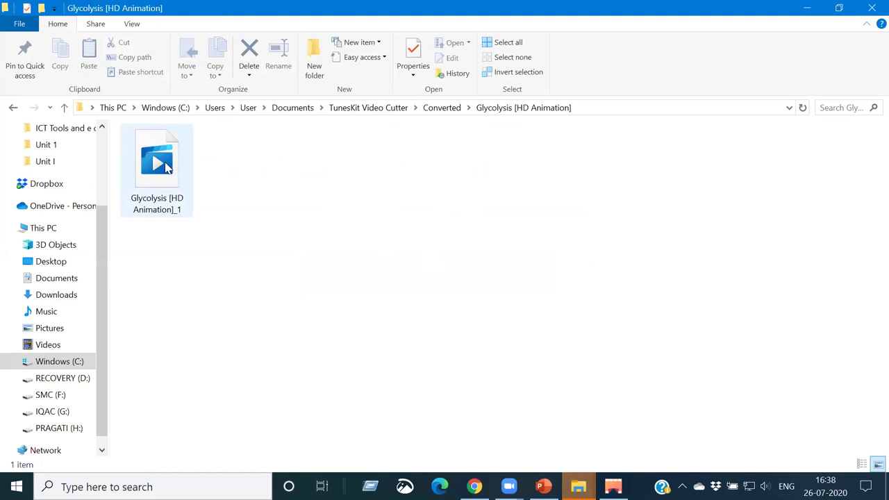
click(164, 166)
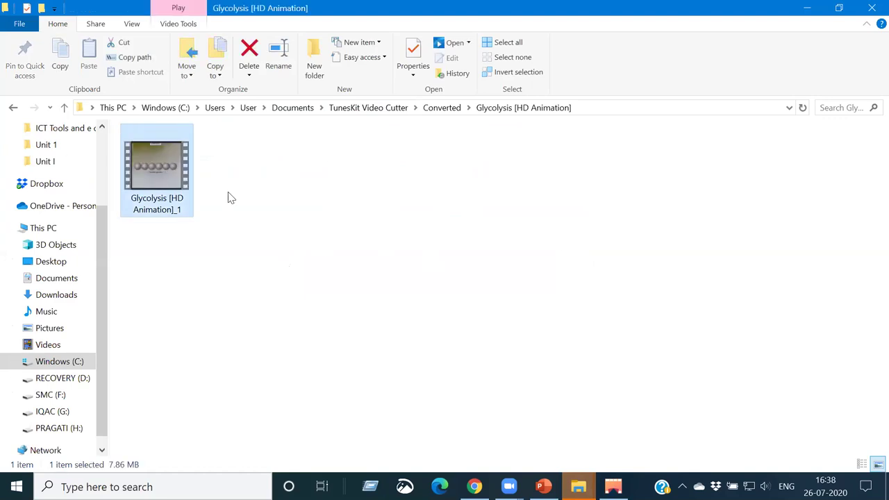
mouse_move(155, 172)
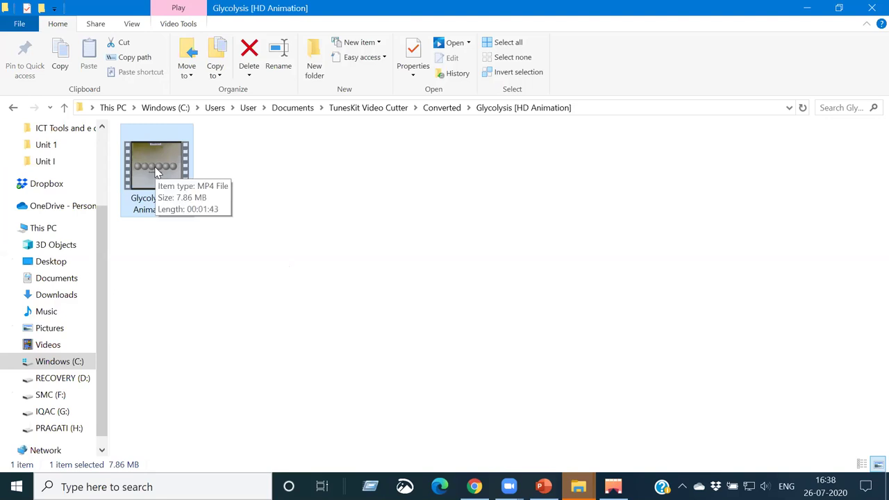
double_click(155, 171)
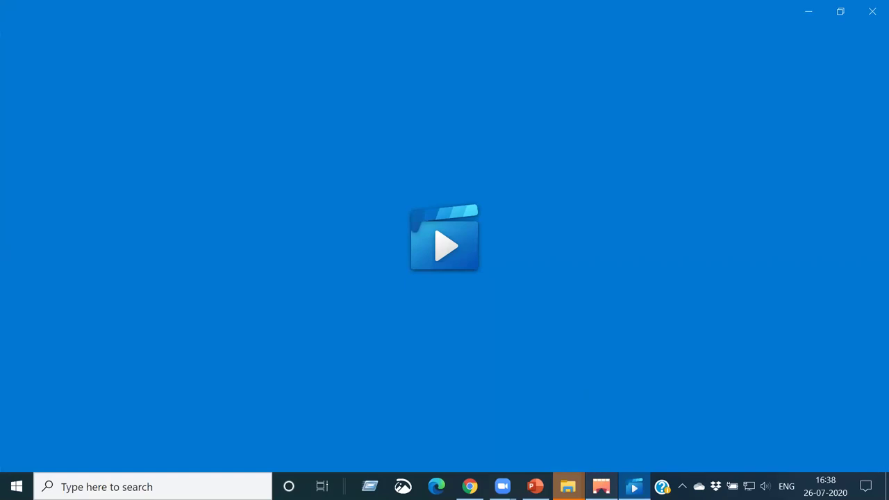
Exit TunesKit Video Cutter while the cut video is open in the player.
click(601, 486)
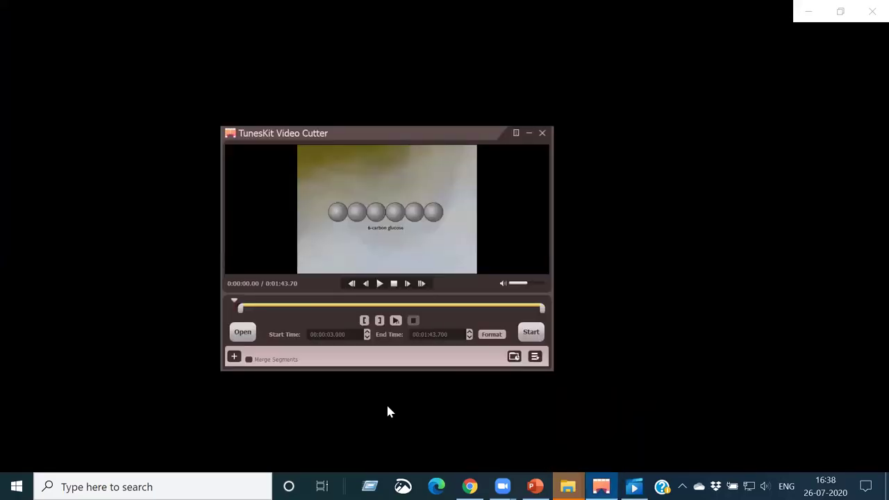
click(542, 135)
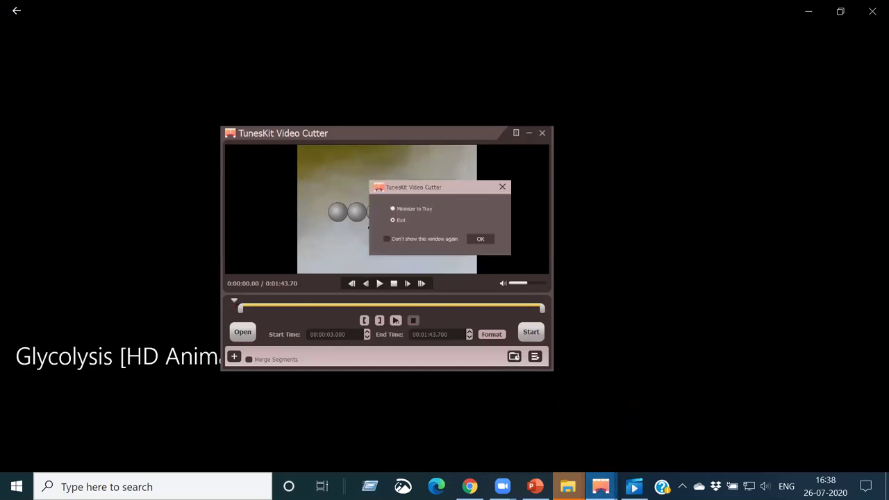
mouse_move(601, 486)
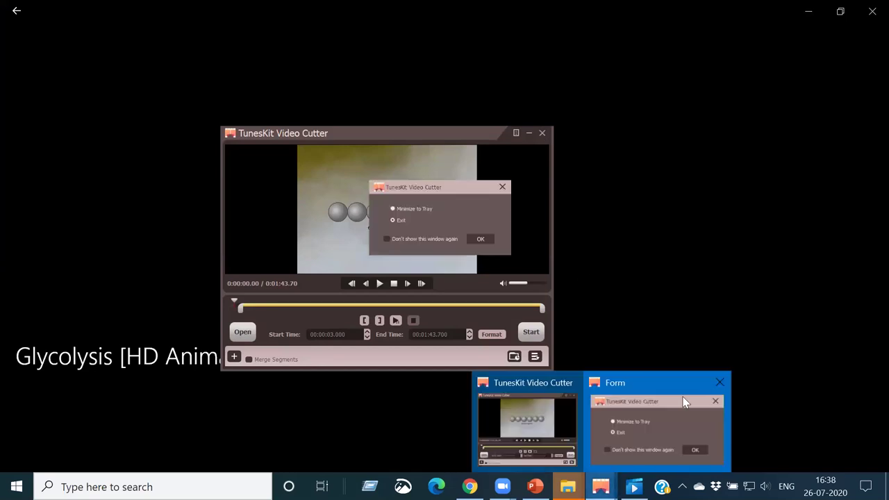
click(719, 384)
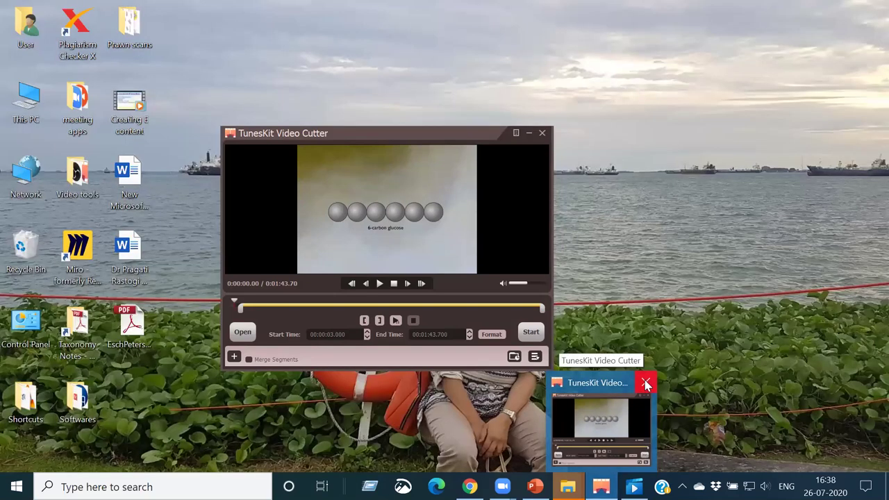
click(646, 384)
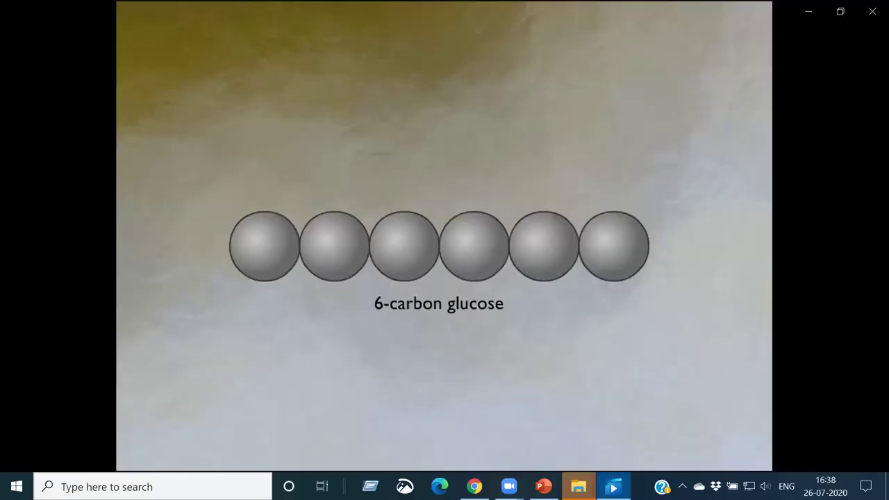
Close the video player and the cutter's output folder windows, returning to the Video tools folder.
mouse_move(308, 397)
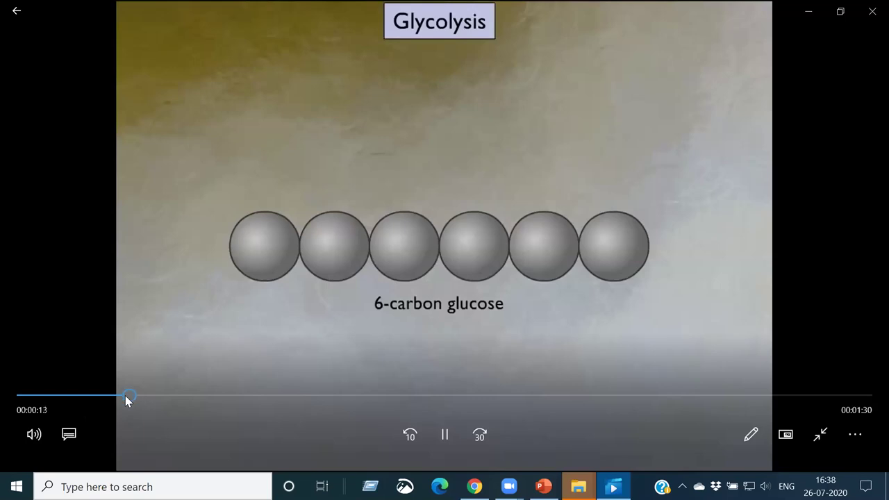
click(867, 18)
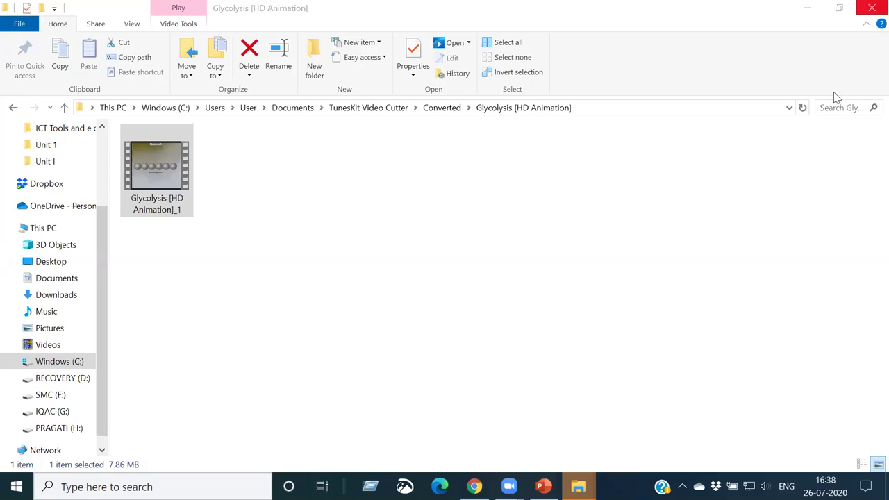
key(alt+Up)
mouse_move(510, 486)
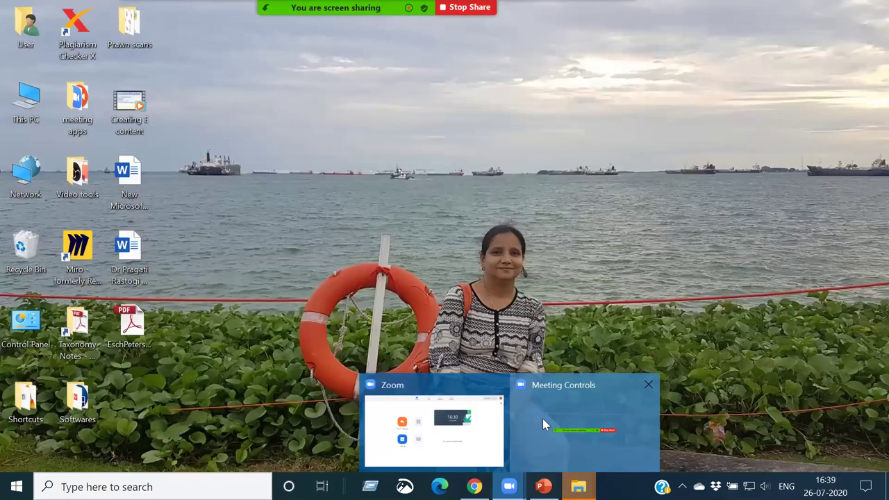
click(543, 418)
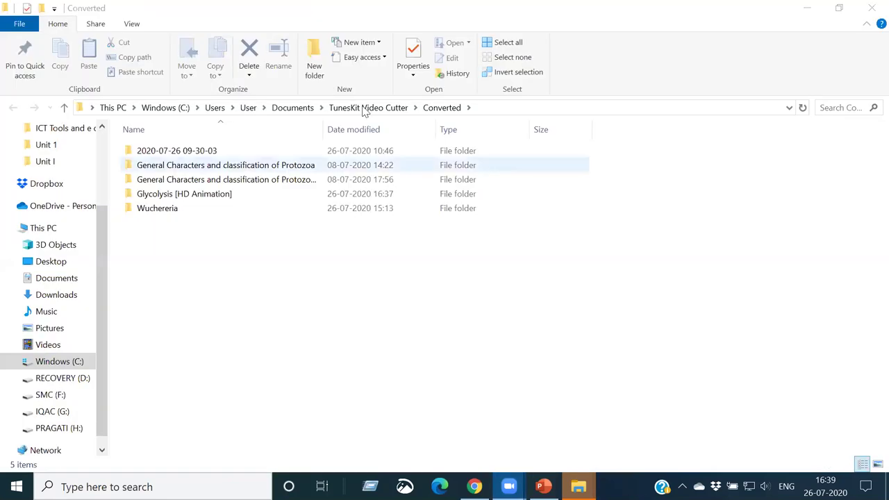
key(alt+Tab)
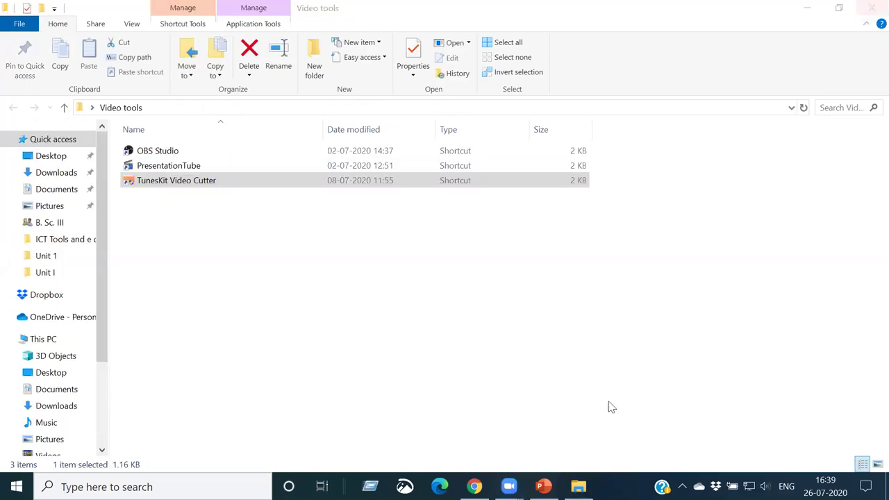